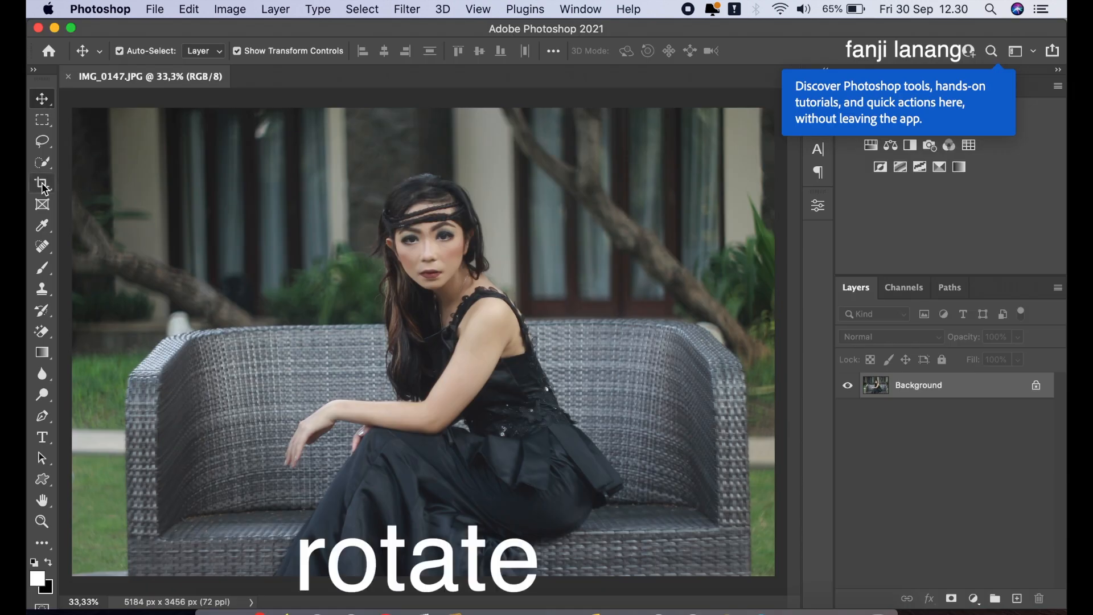
- Rotate the photo slightly clockwise with the Crop tool, keeping the original ratio, and apply the crop
click(42, 182)
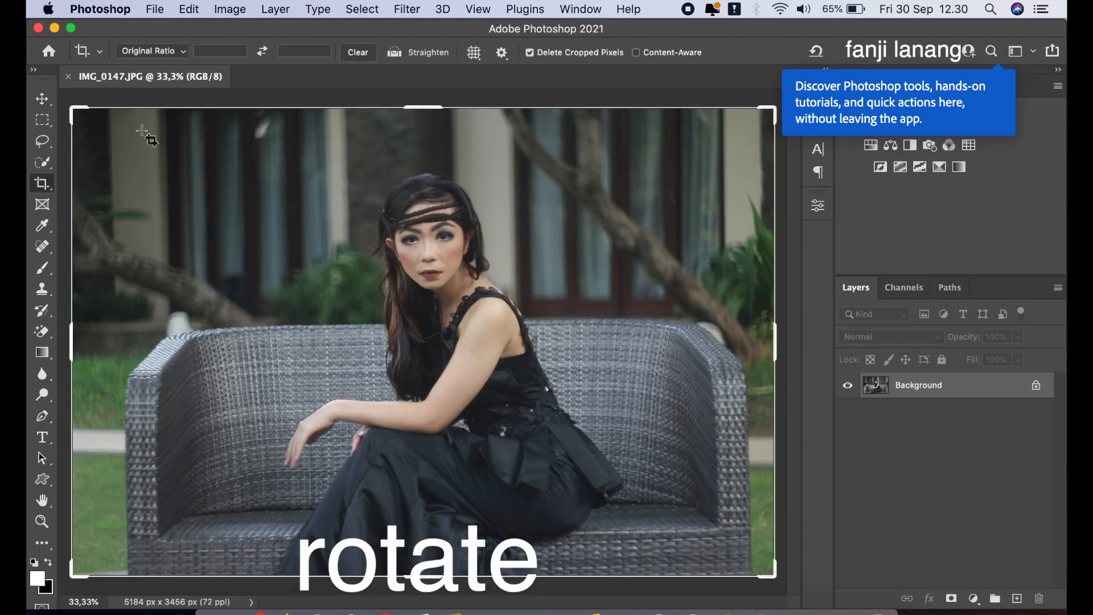
drag(772, 96, 779, 111)
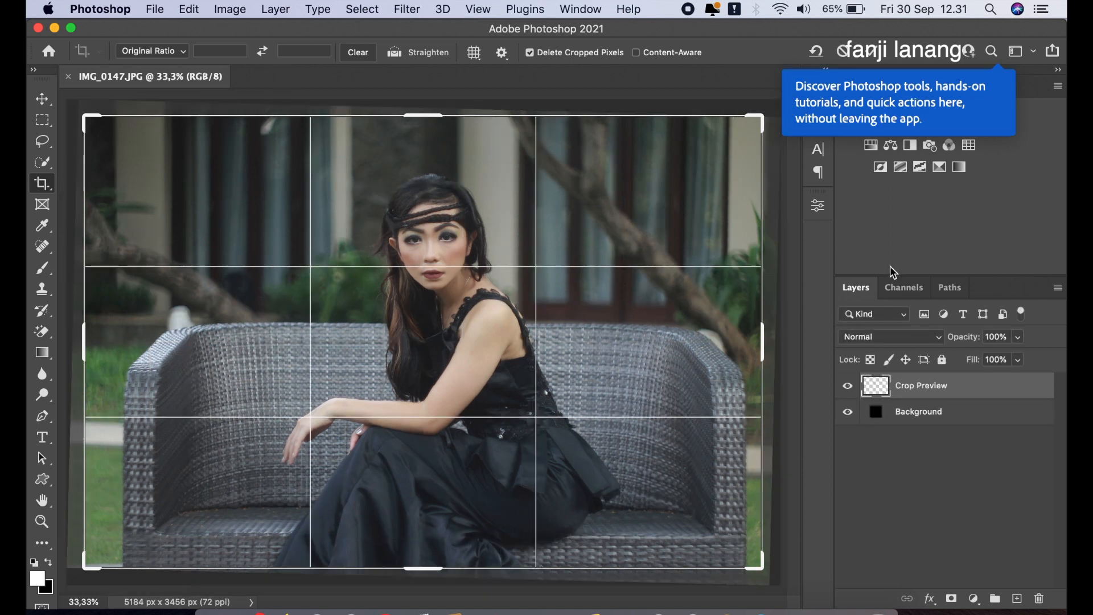
click(870, 50)
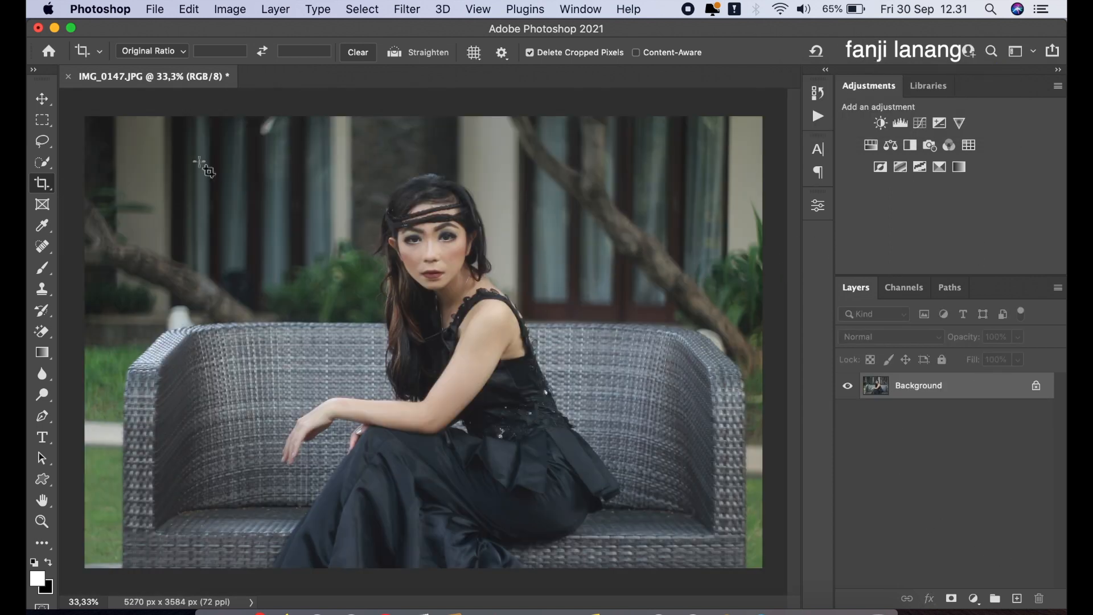
click(42, 99)
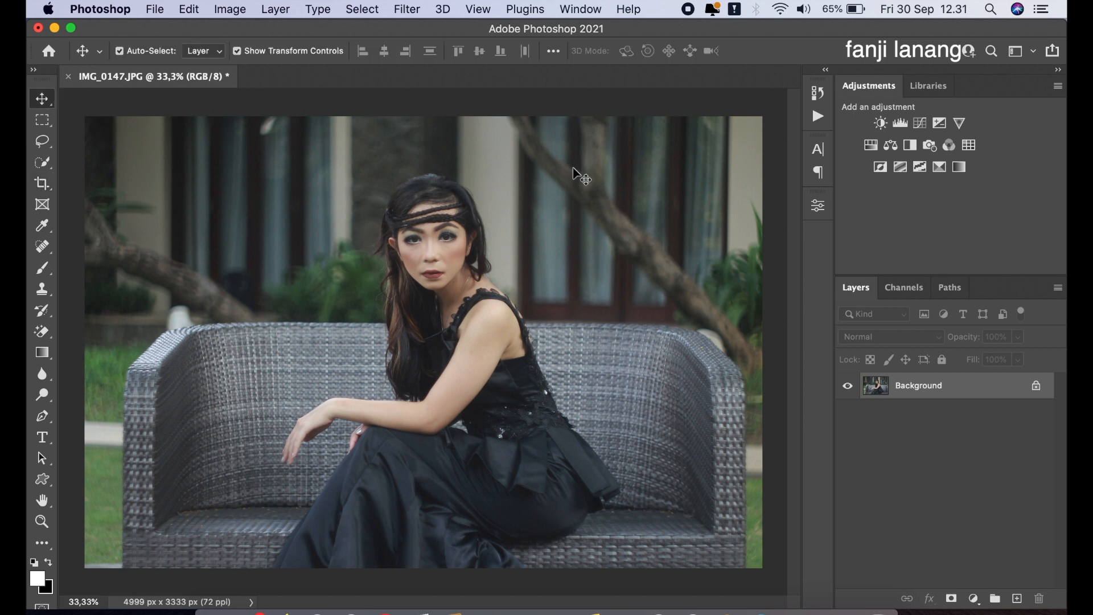
- Duplicate the Background layer and open the copy in the Camera Raw Filter
drag(974, 398, 1017, 598)
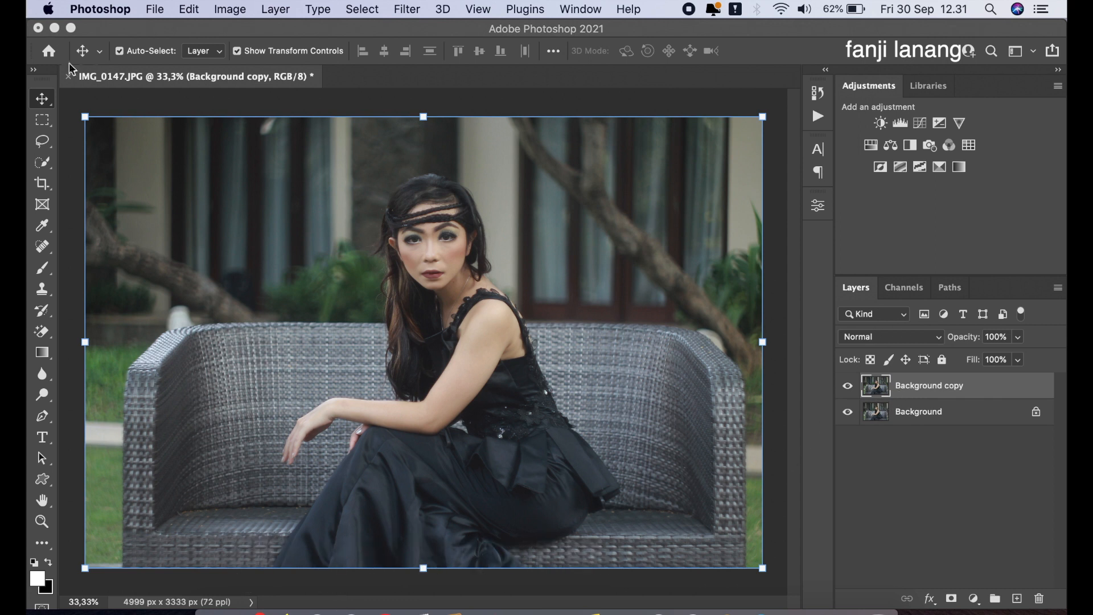
click(414, 12)
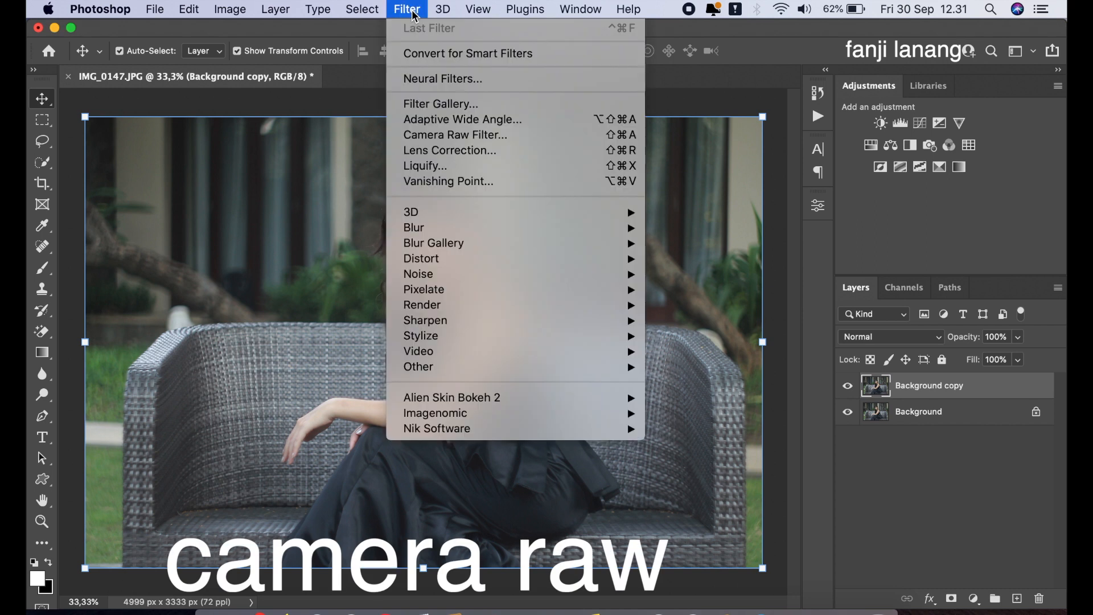
click(531, 135)
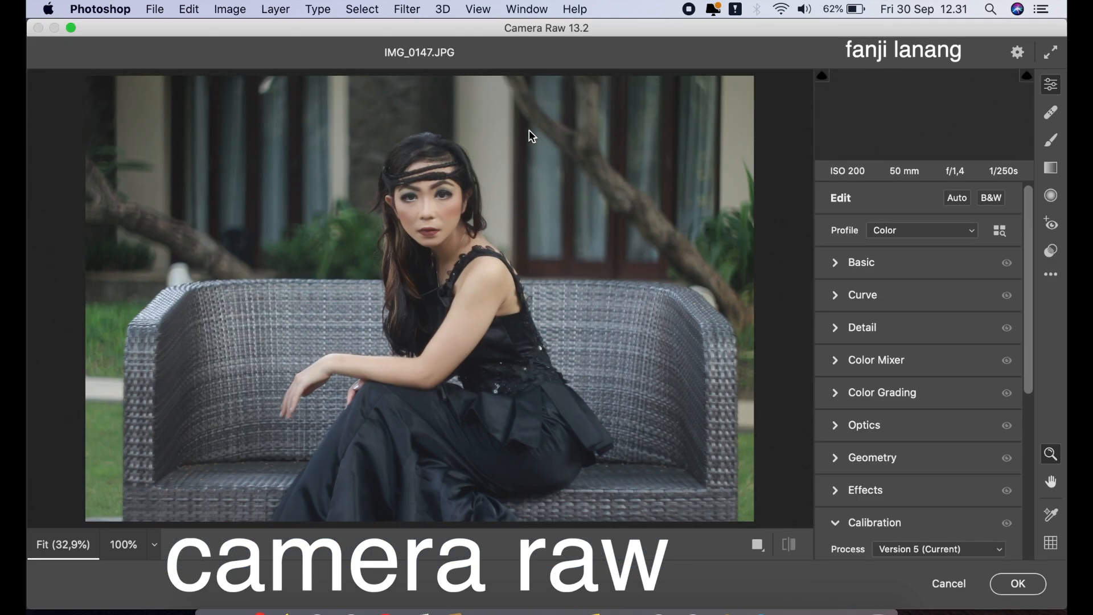
- In the Basic adjustments, set Contrast to +50, Highlights to -50, Shadows to +50, Whites to +10 and Blacks to -10
click(833, 261)
drag(934, 360, 872, 378)
drag(928, 410, 963, 416)
drag(871, 380, 878, 392)
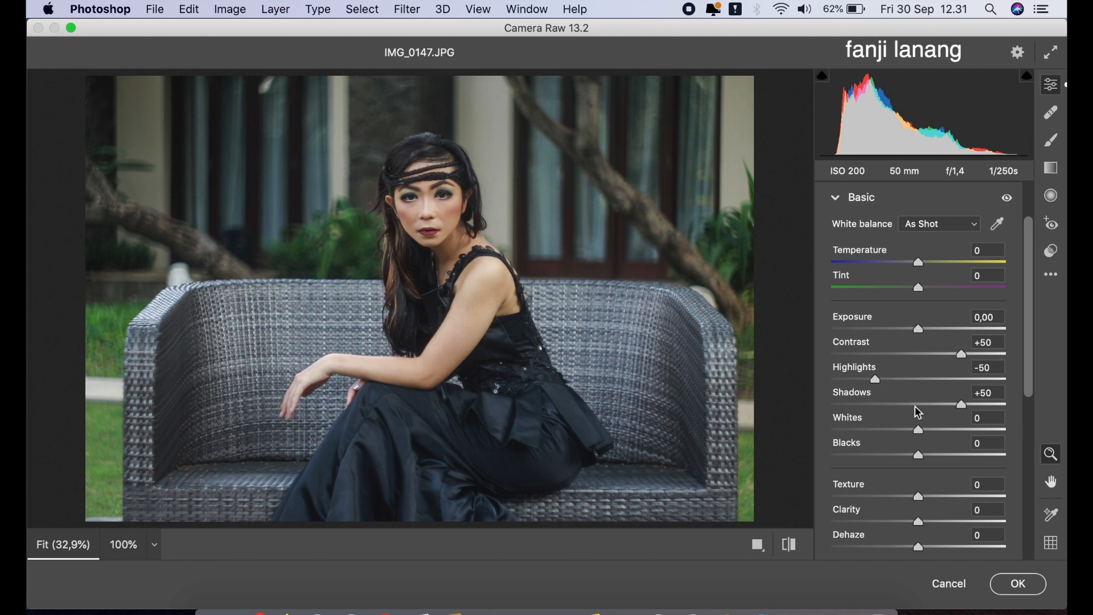
drag(937, 434, 913, 460)
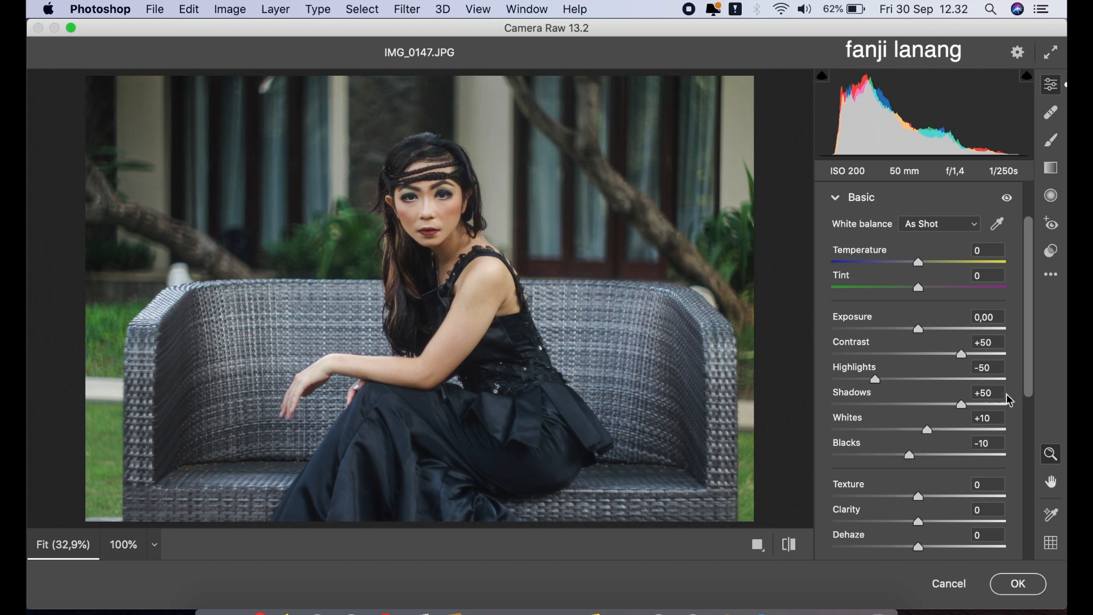
click(837, 200)
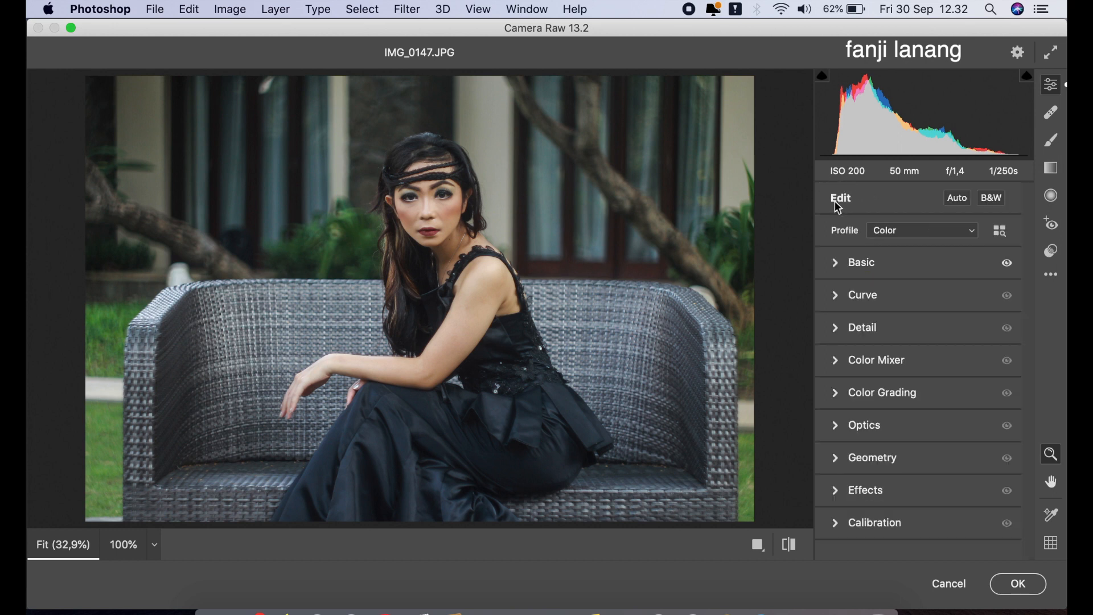
click(1007, 265)
click(1007, 266)
- Move the point curve's black point to input 11, output 0
click(833, 294)
drag(830, 455, 837, 455)
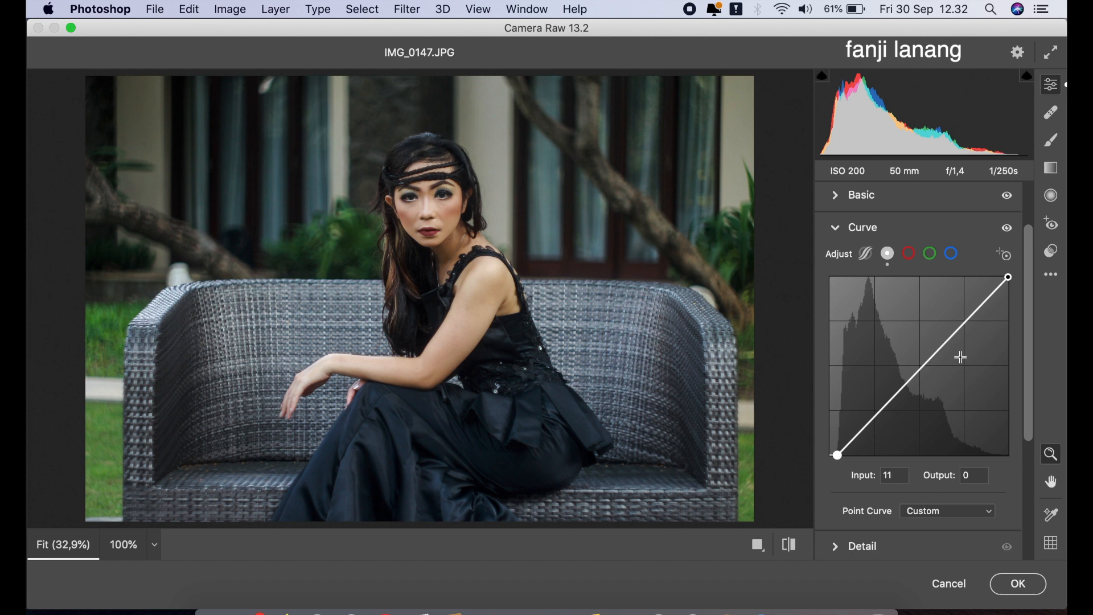
click(837, 229)
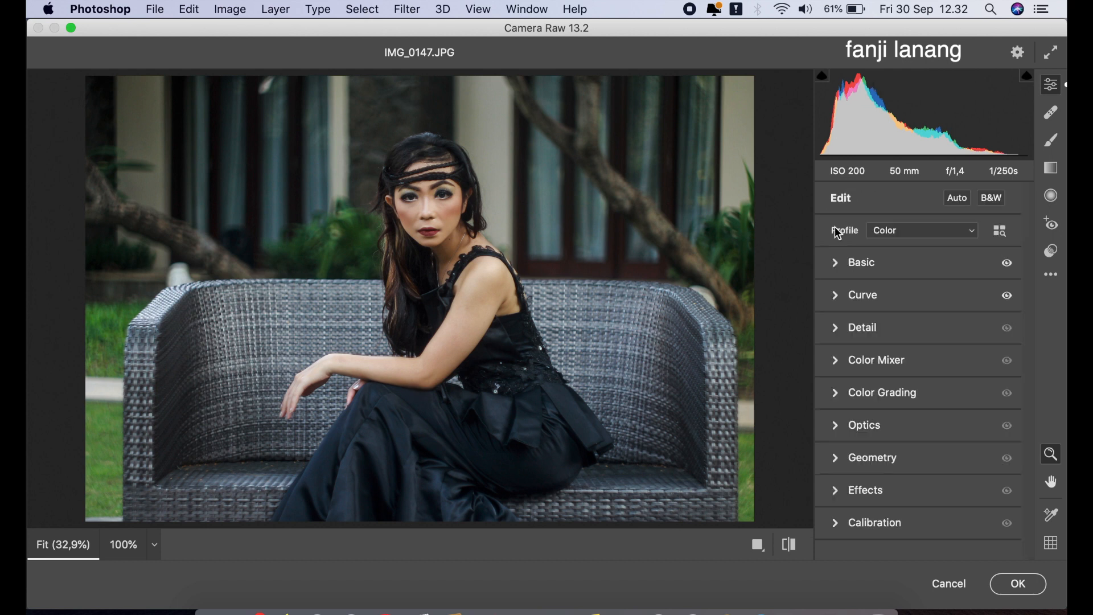
- In the Color Mixer, set the saturation of Greens, Aquas, Blues, Purples and Magentas to -100 and Yellows to -25
click(839, 359)
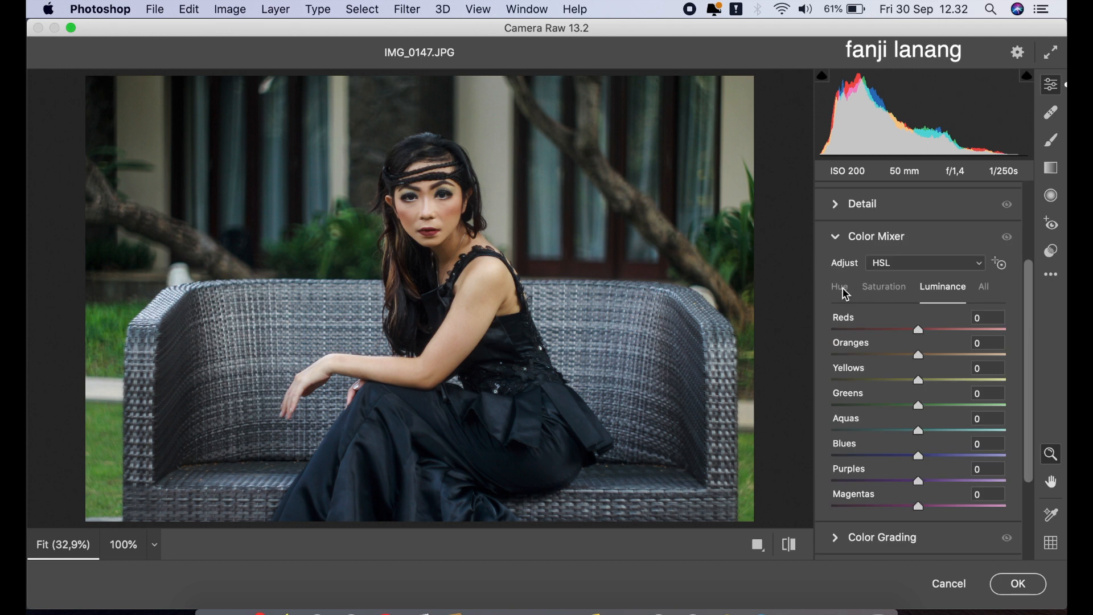
click(871, 291)
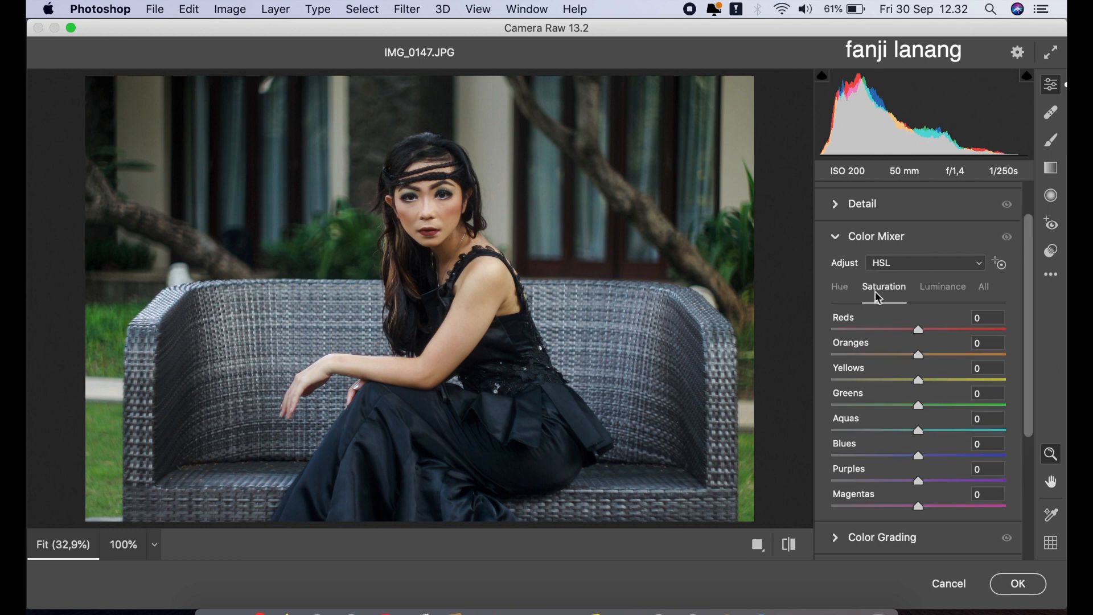
drag(905, 405, 823, 408)
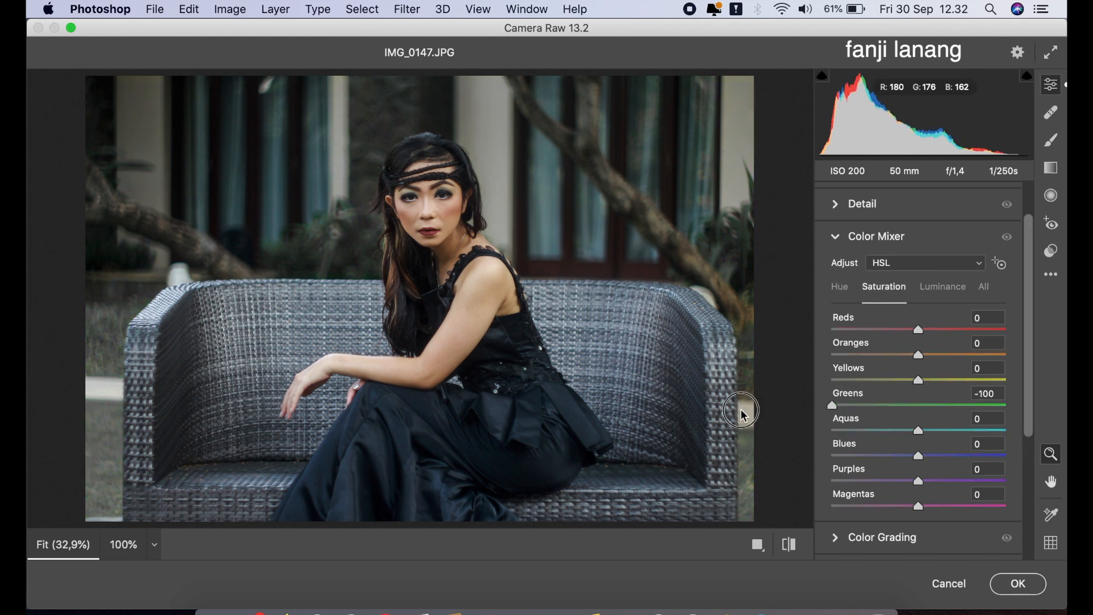
drag(877, 438, 732, 439)
drag(880, 455, 782, 459)
drag(857, 482, 735, 493)
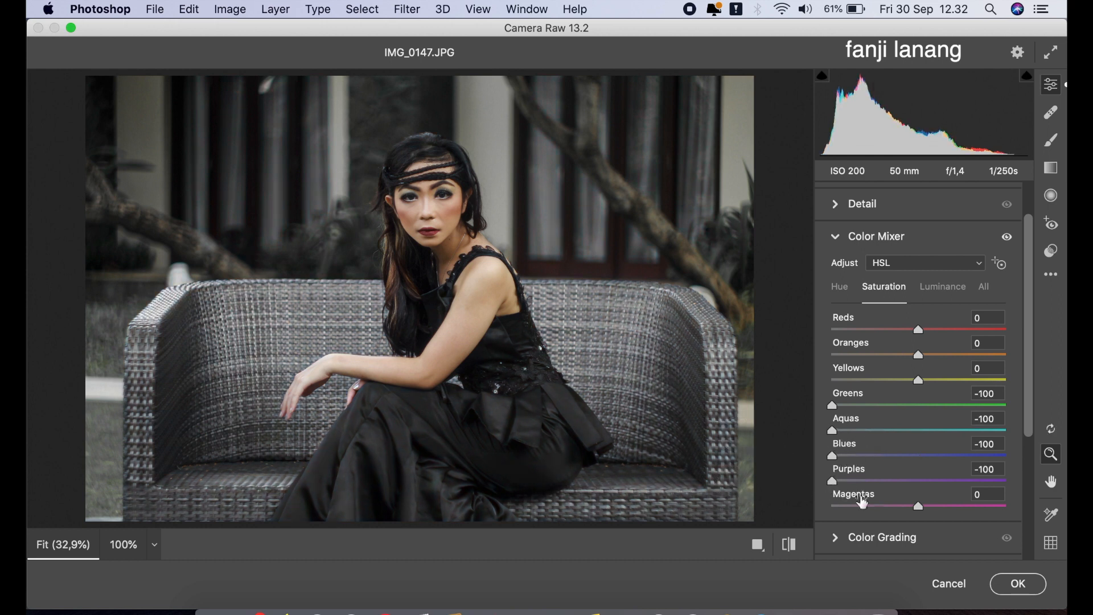
drag(889, 507, 753, 513)
drag(898, 379, 899, 403)
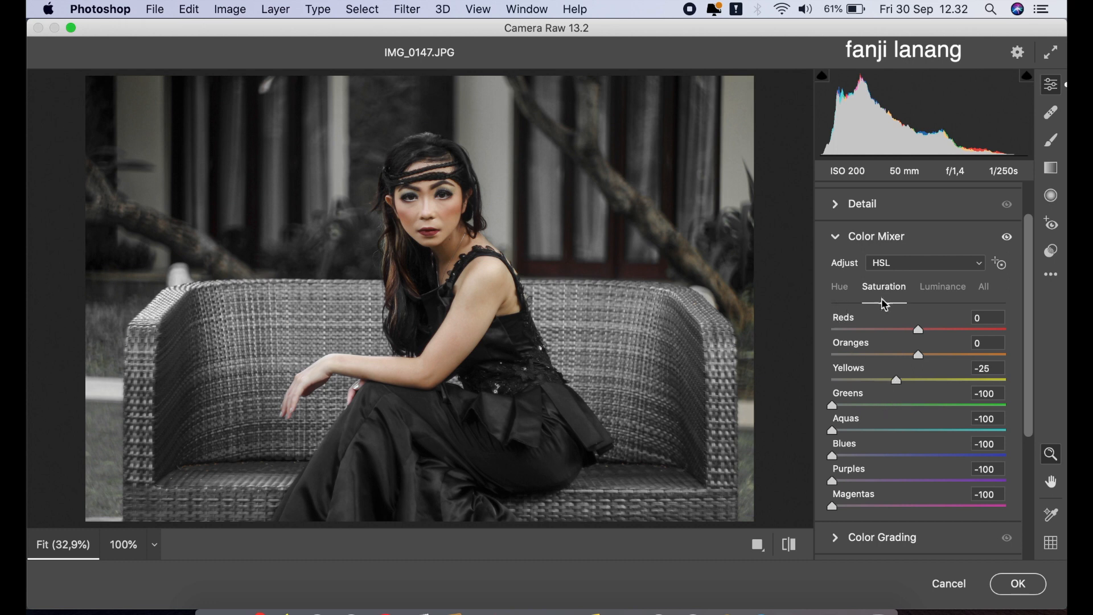
- In the Color Mixer, set the luminance of Greens, Aquas, Blues, Purples and Magentas to -100
click(930, 288)
drag(862, 406, 780, 408)
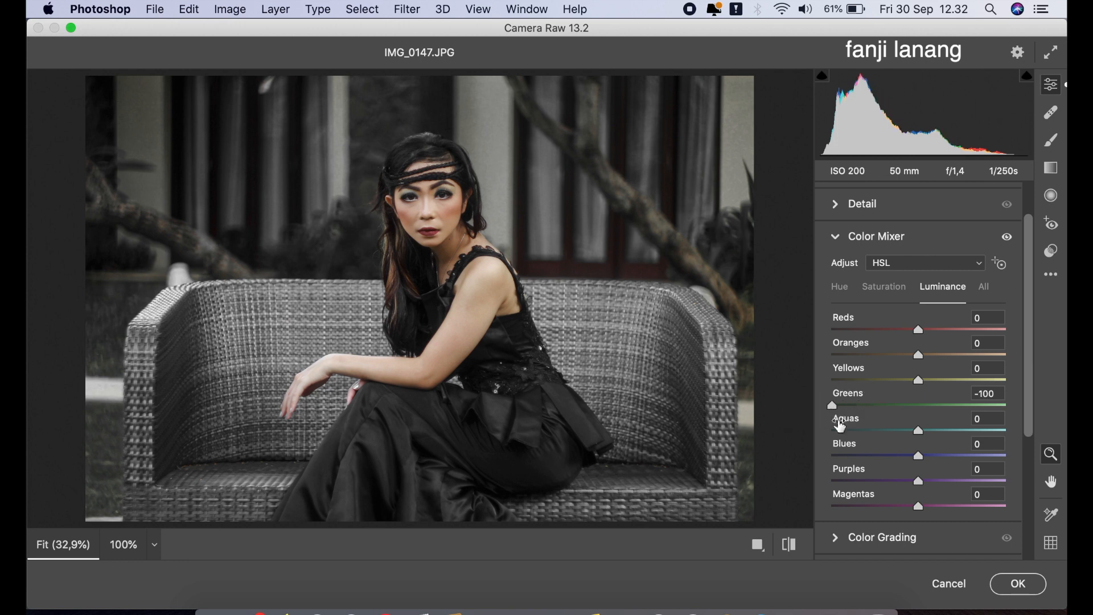
drag(849, 432, 788, 434)
drag(859, 456, 751, 464)
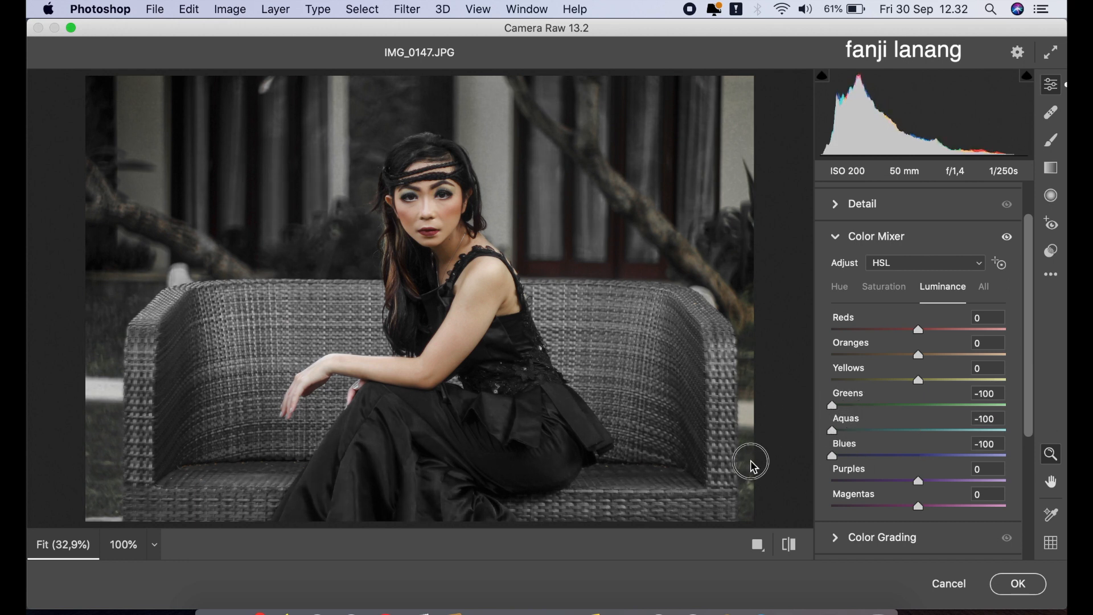
drag(860, 482, 777, 491)
drag(859, 510, 781, 490)
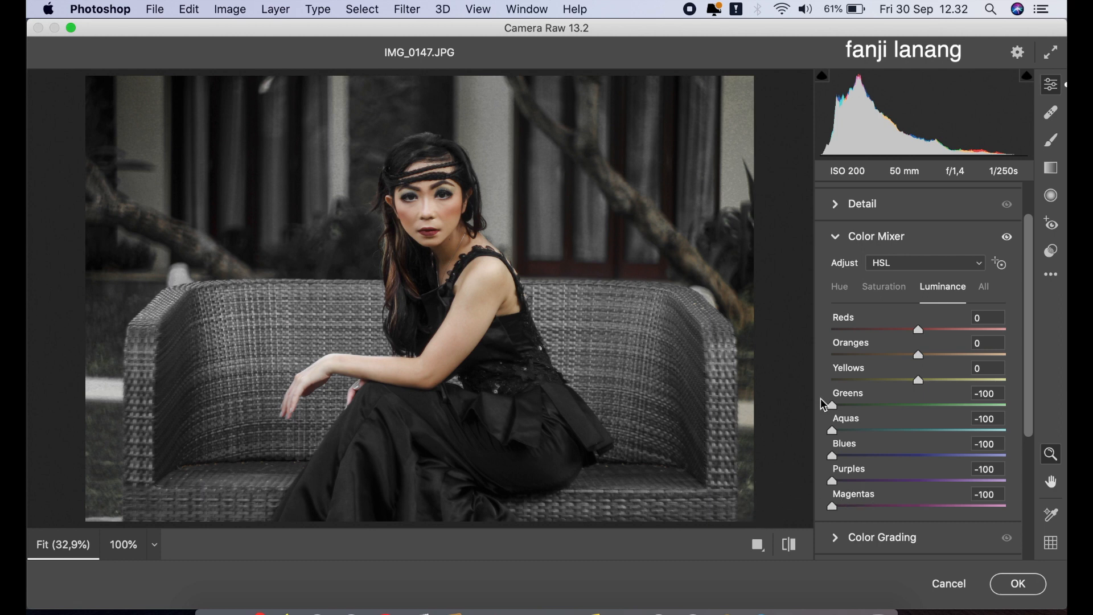
click(838, 242)
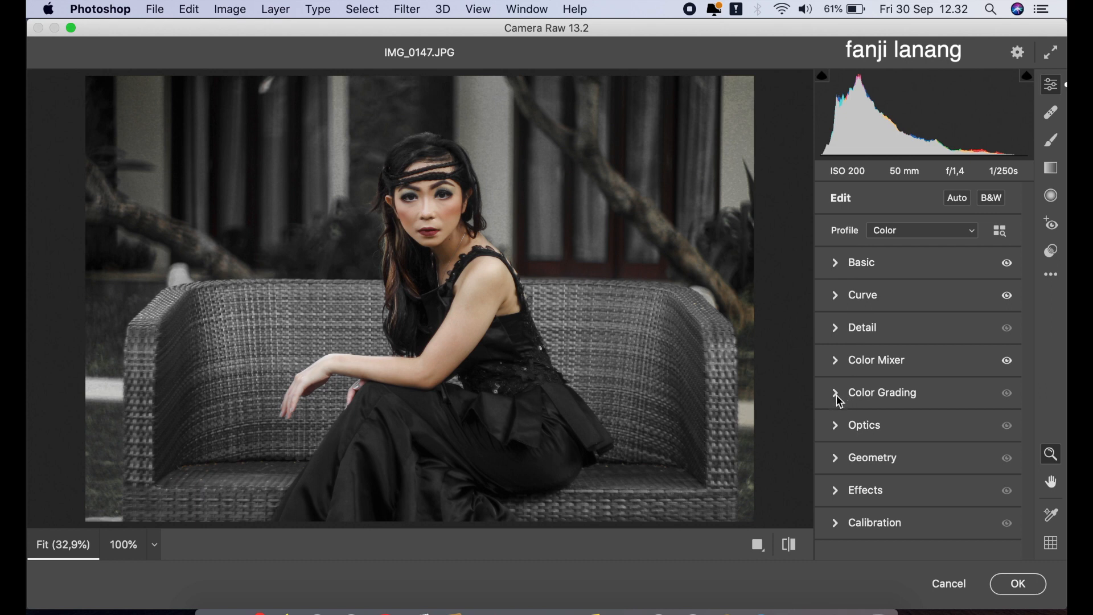
- Darken the photo's corners with a negative Vignette amount in the Optics adjustments
click(838, 427)
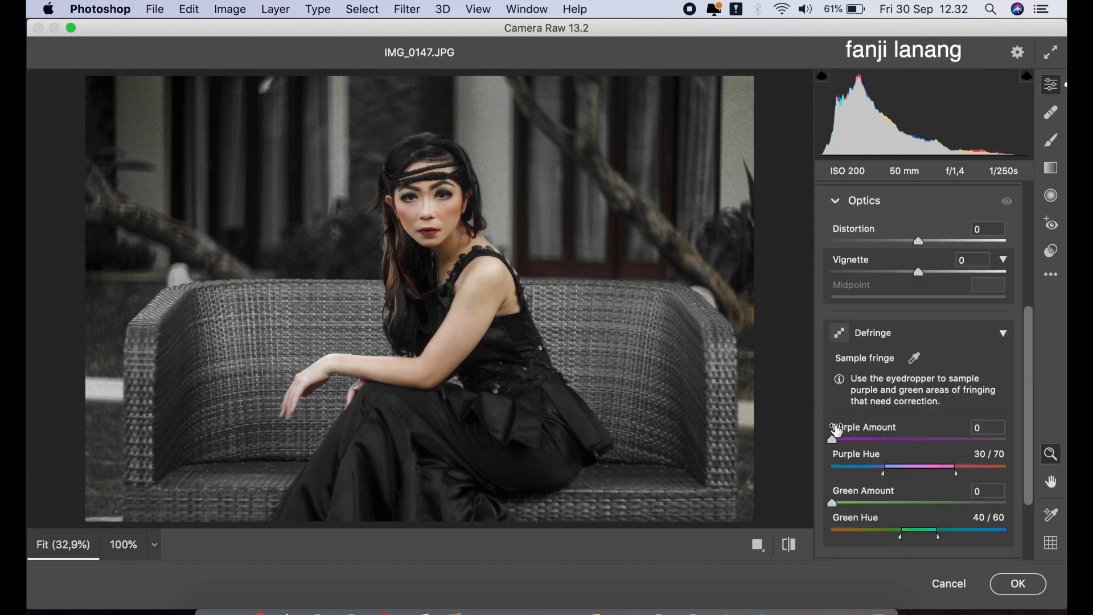
drag(917, 273, 889, 275)
click(861, 278)
click(866, 274)
click(854, 277)
drag(856, 279, 868, 277)
click(837, 202)
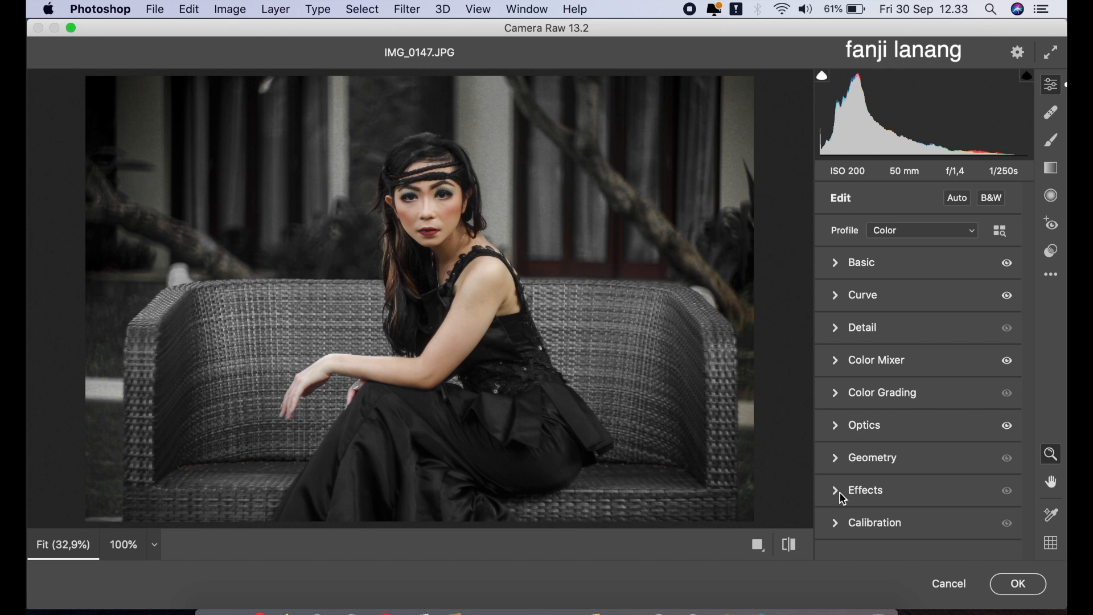
- In the Calibration adjustments, set the Red Primary hue to +50, Green Primary hue to +60 and Blue Primary hue to -20
click(840, 523)
click(940, 367)
drag(941, 370, 956, 388)
click(954, 443)
drag(955, 446, 975, 465)
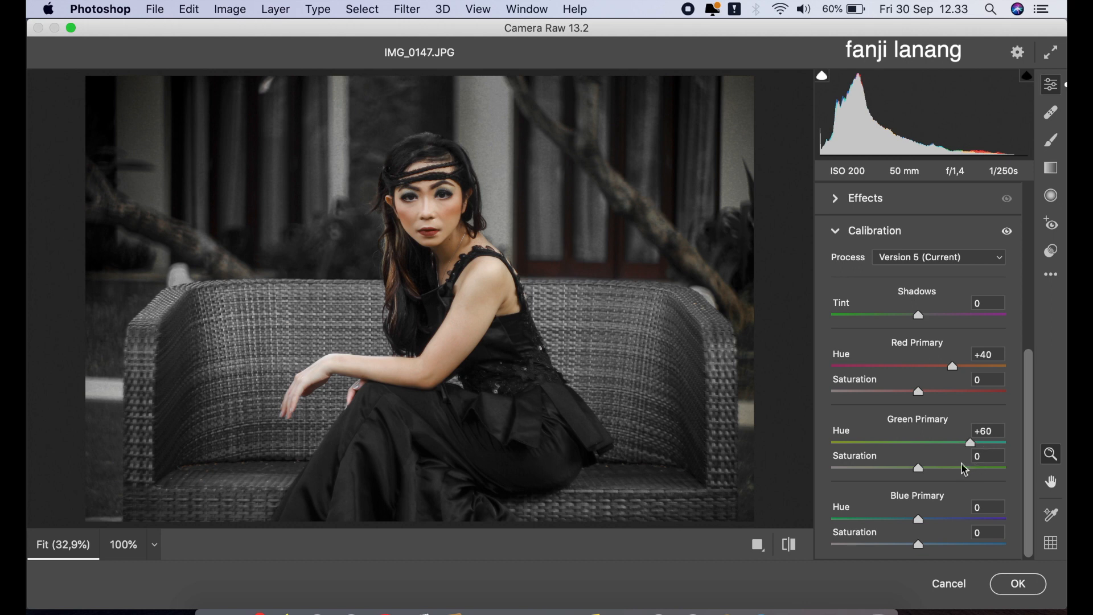
click(893, 519)
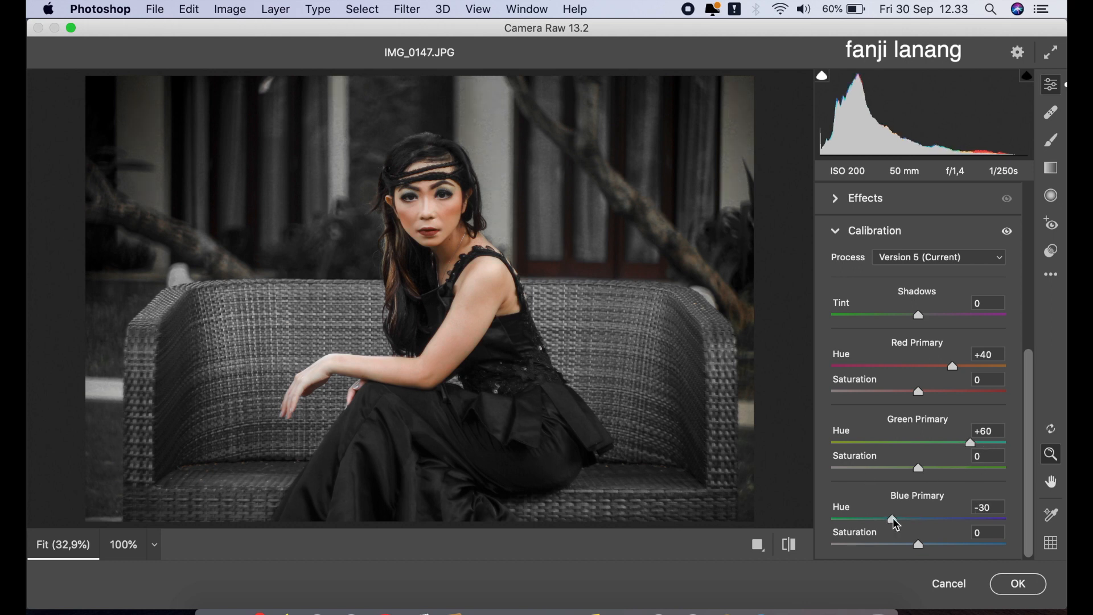
drag(897, 524, 902, 524)
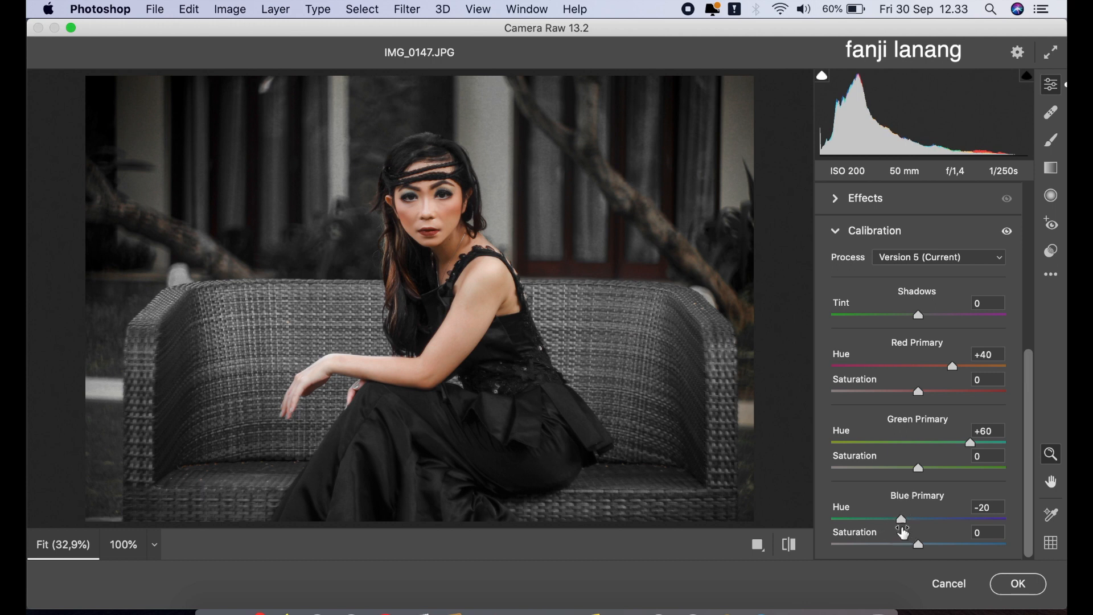
click(960, 369)
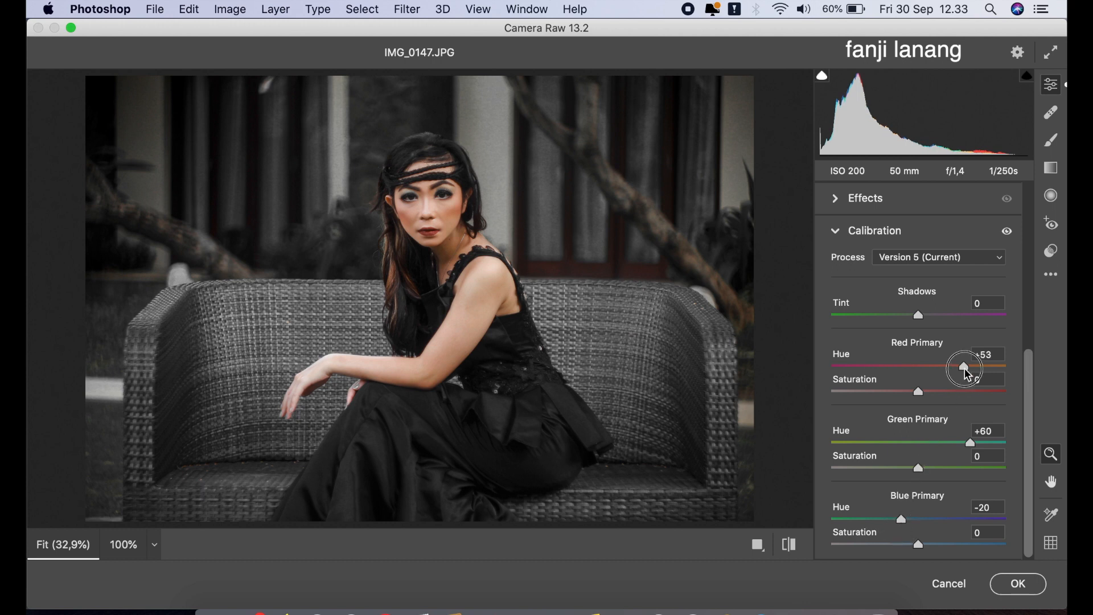
drag(962, 376, 965, 383)
- Compare the before and after views of the photo and apply the Camera Raw adjustments
click(789, 547)
click(789, 547)
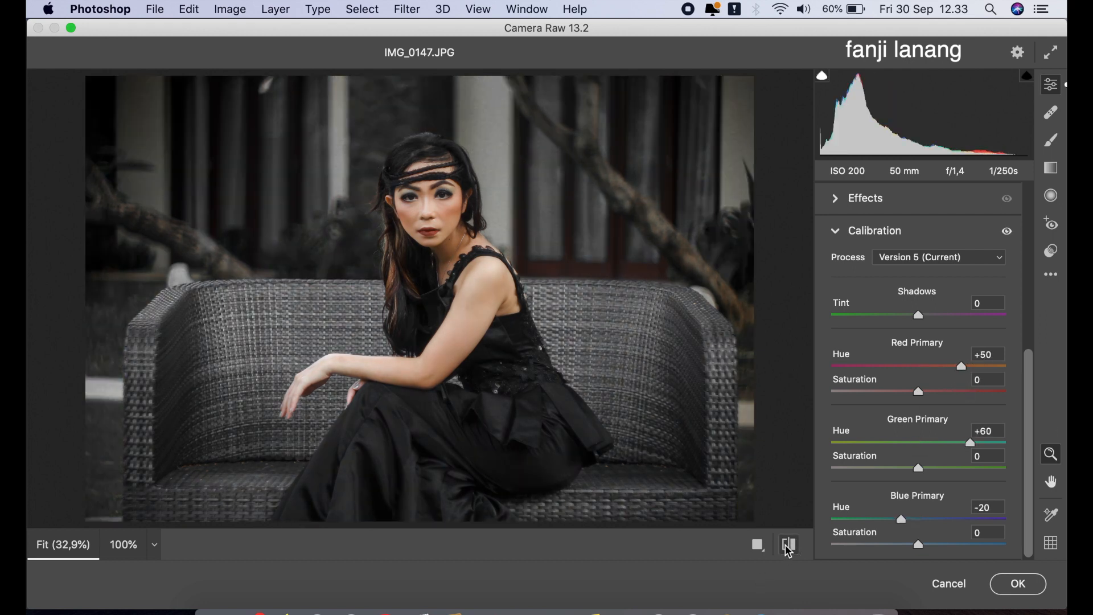
click(1016, 584)
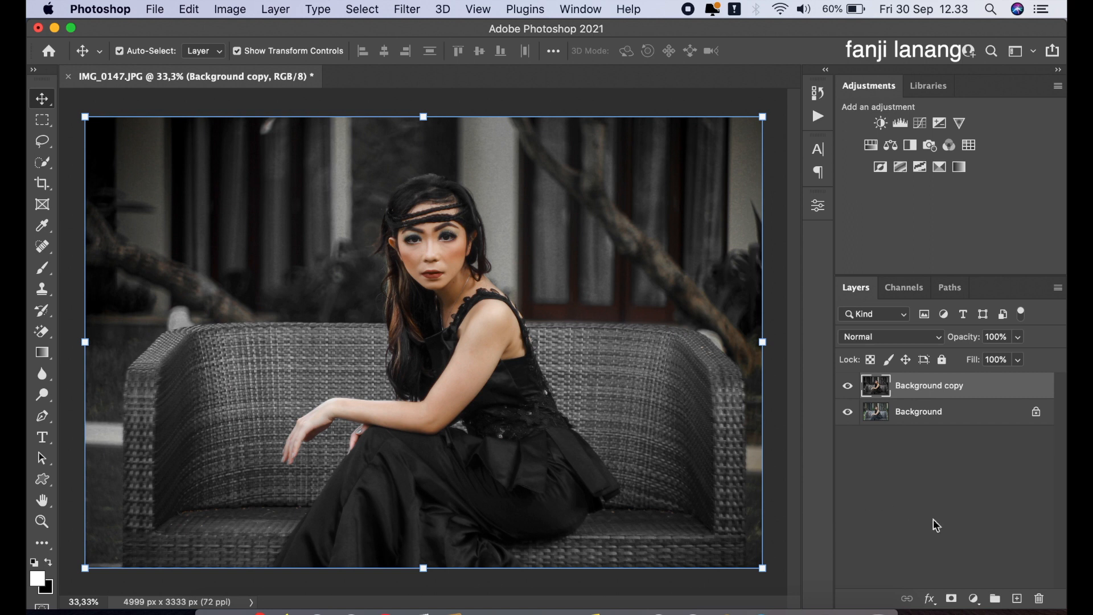
- Add a Levels adjustment layer with input black at 8 and input white at 242, and compare the photo with and without it
click(974, 599)
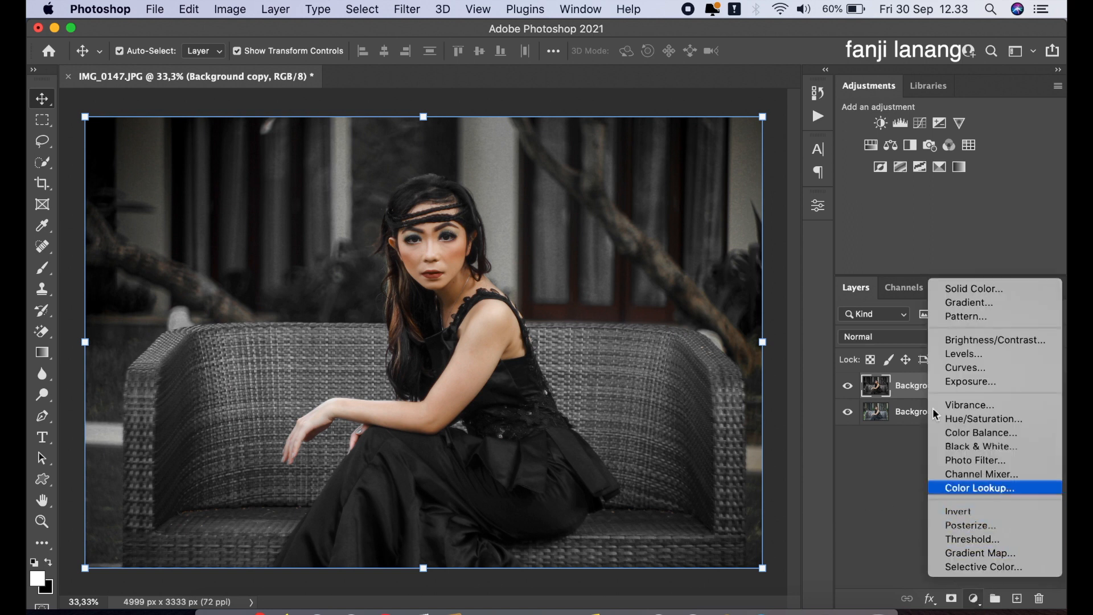
click(938, 359)
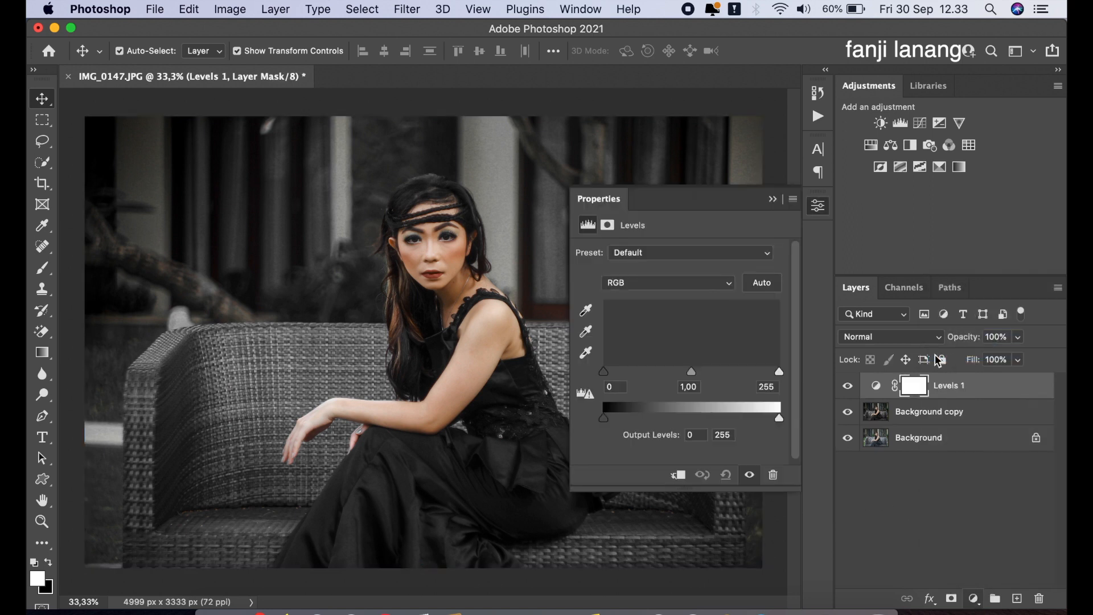
drag(606, 373, 610, 375)
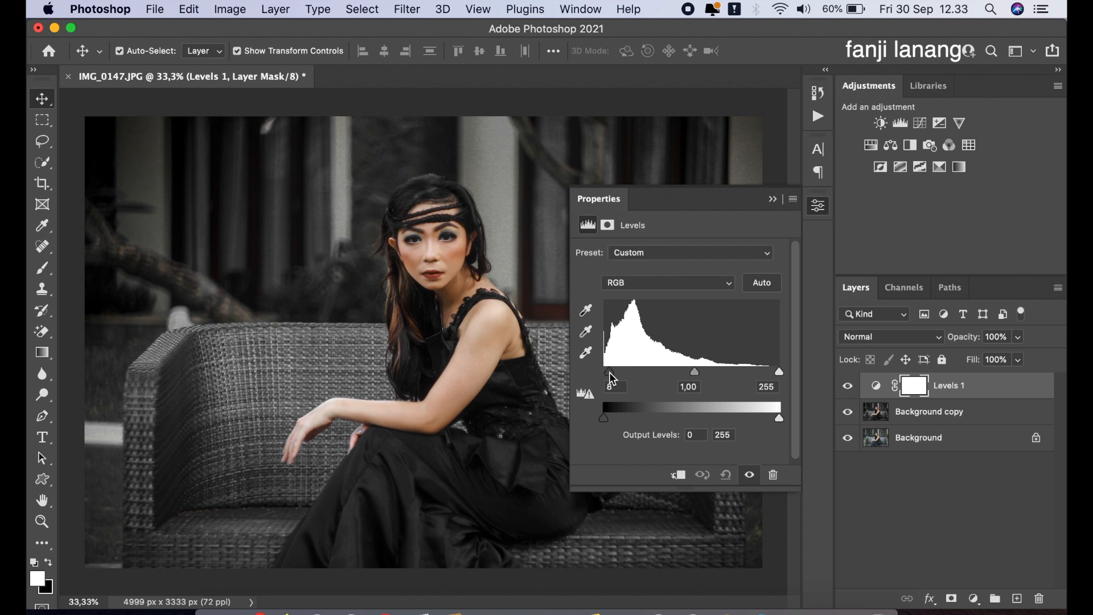
drag(778, 372, 772, 373)
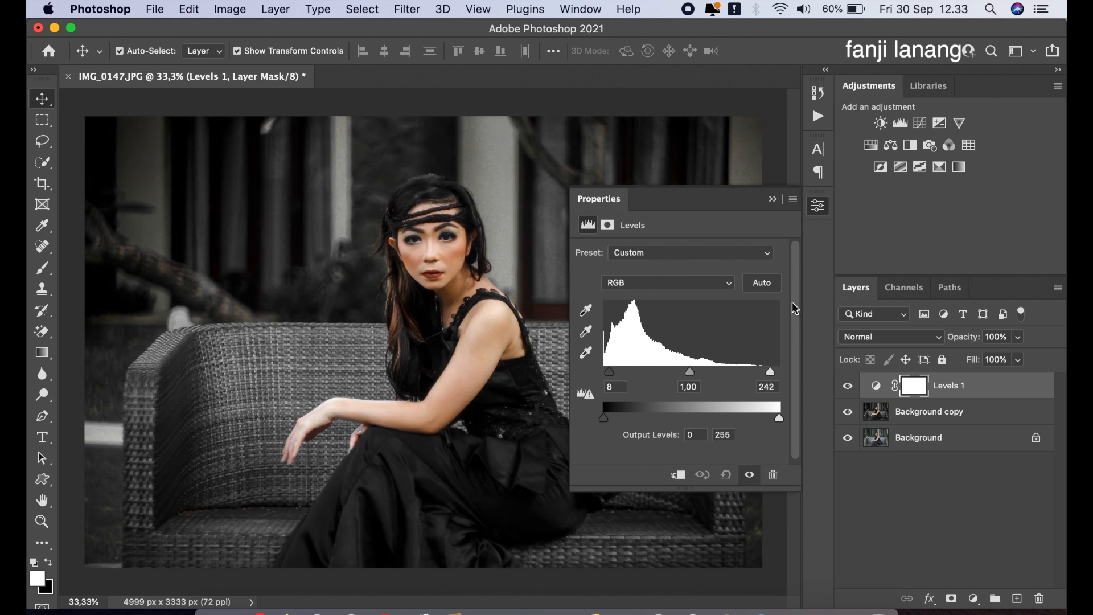
click(773, 198)
click(849, 386)
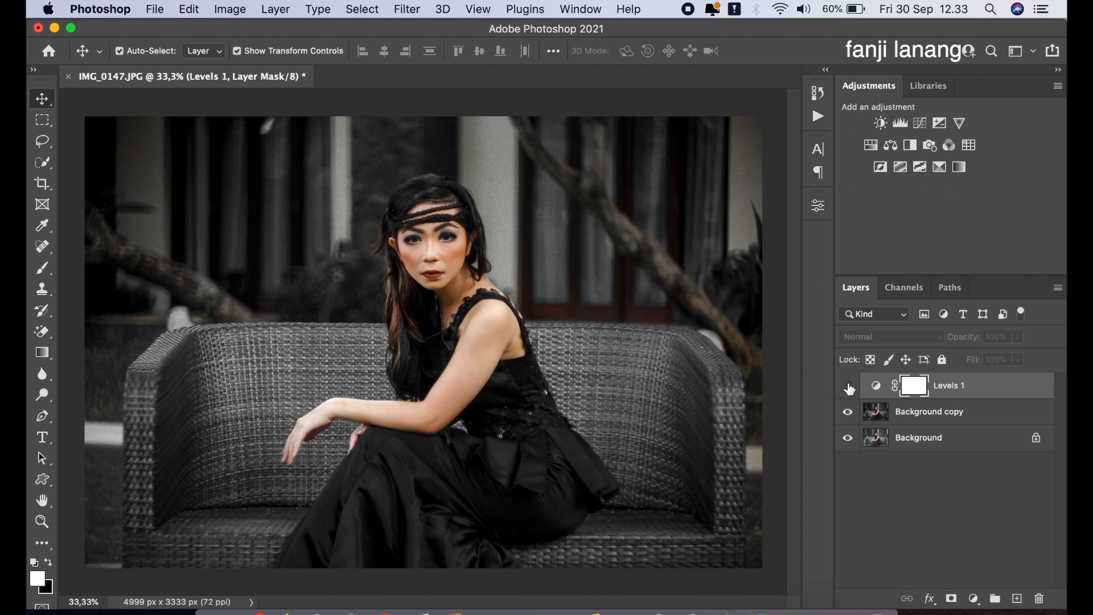
click(848, 386)
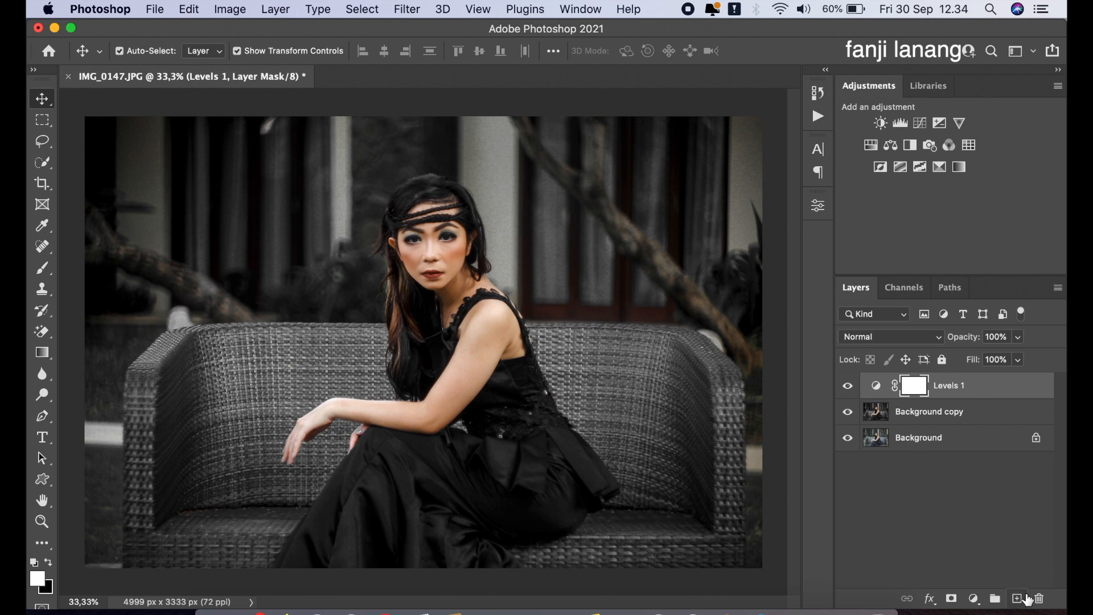
- Add a new layer and stamp the enlarged signature brush in white at the photo's lower-left corner
click(1017, 599)
click(43, 268)
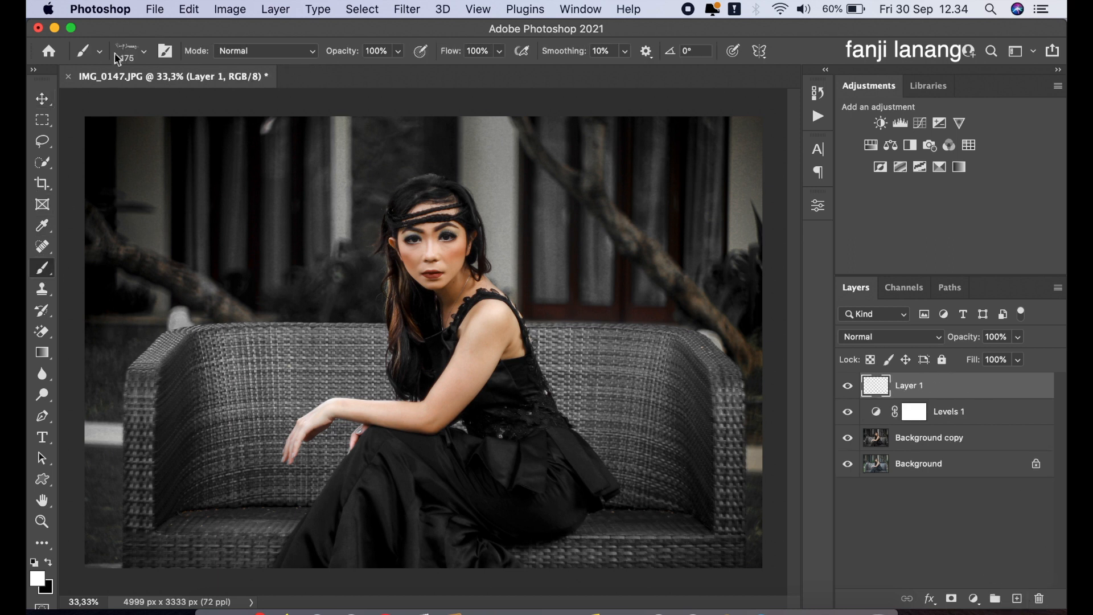
click(144, 56)
click(58, 202)
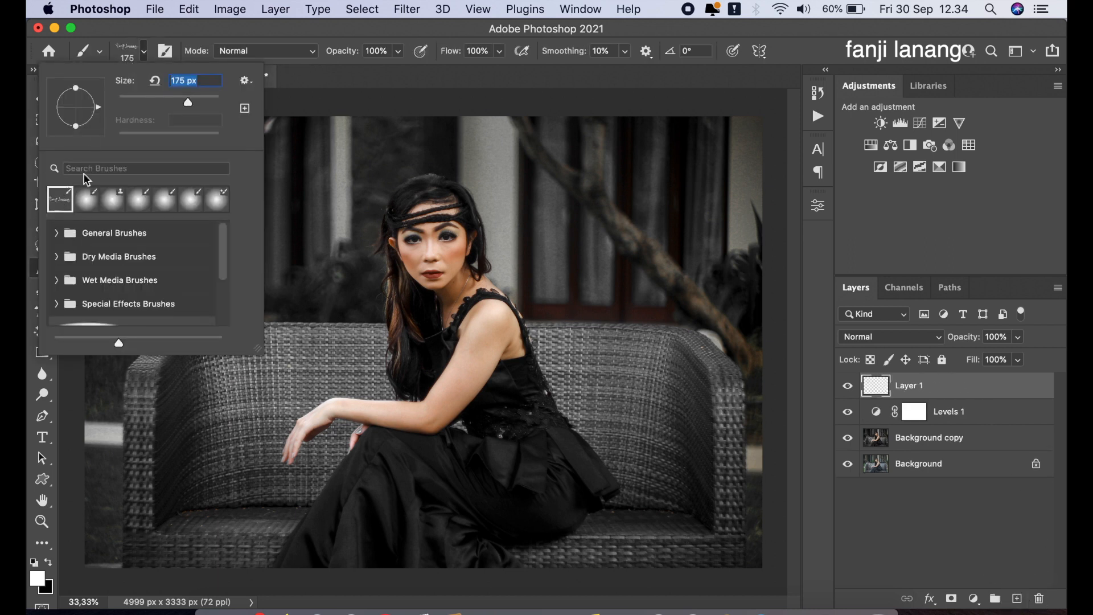
click(389, 80)
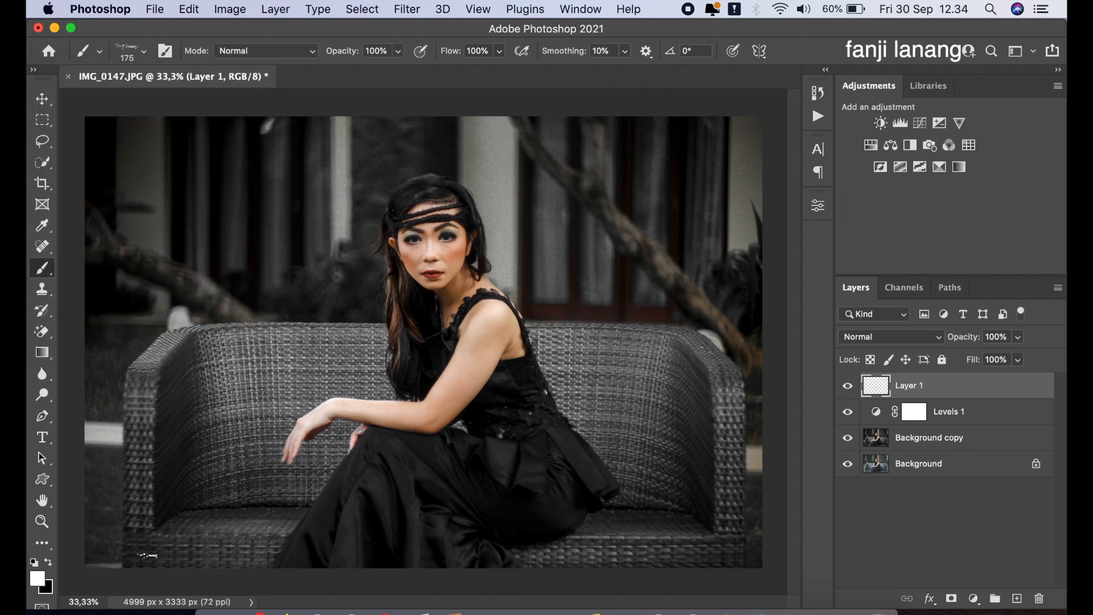
key(bracketright)
key(bracketright)
key(bracketright)
click(164, 548)
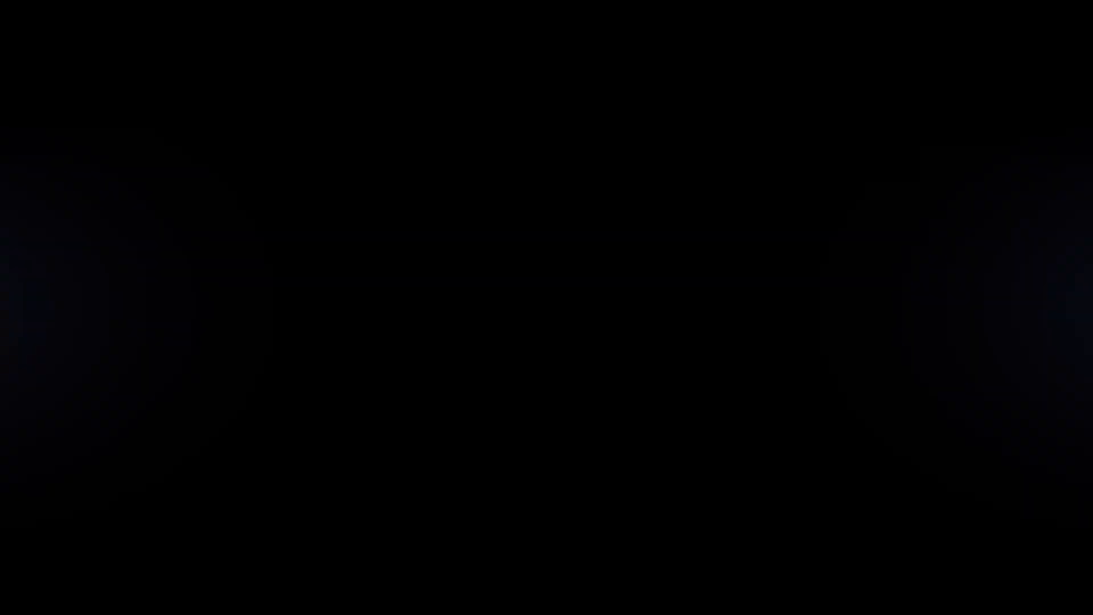